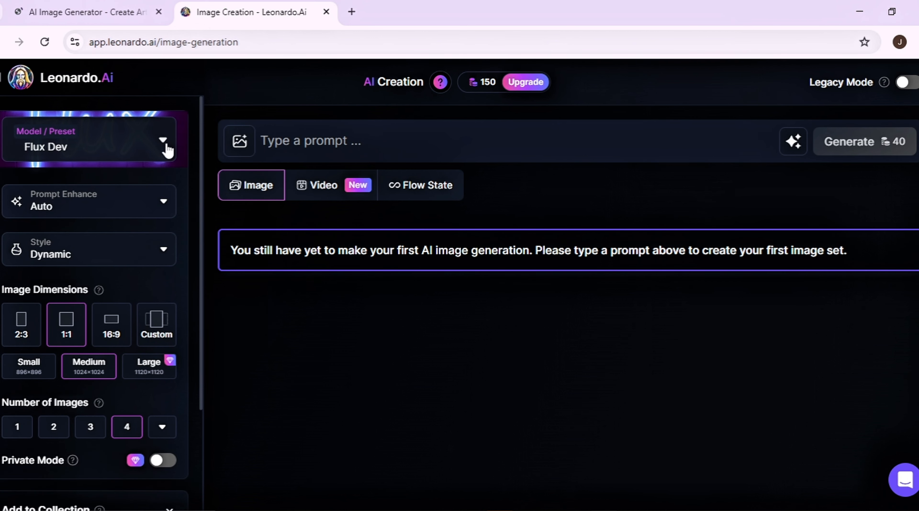
Switch the model preset to Phoenix 1.0 and set the image dimensions to 16:9
left_click(164, 141)
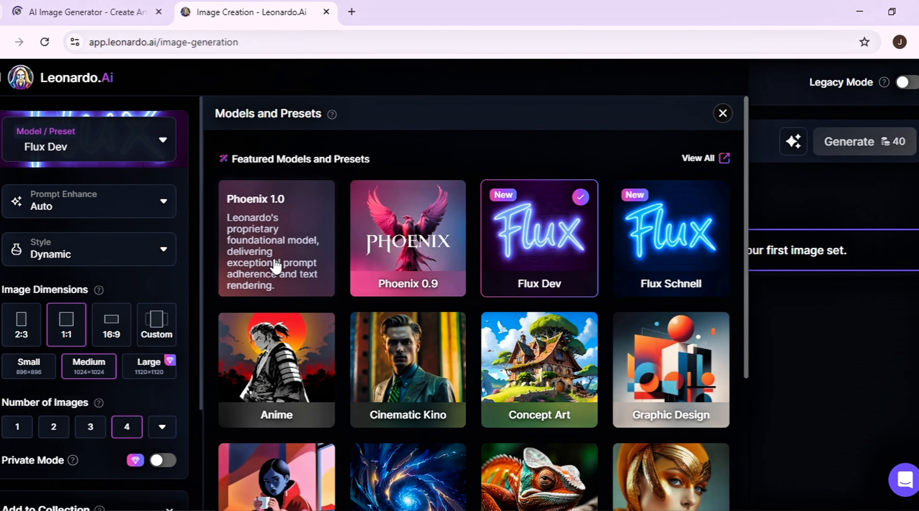
left_click(276, 265)
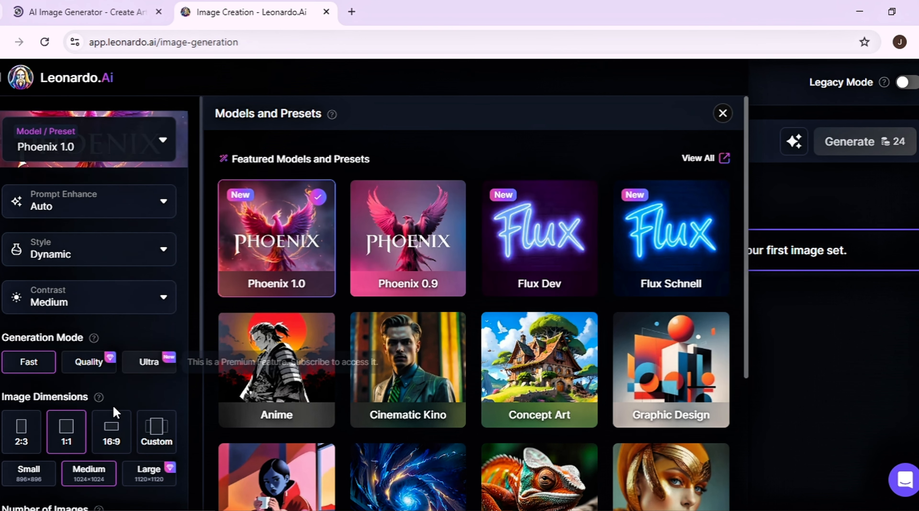
left_click(113, 444)
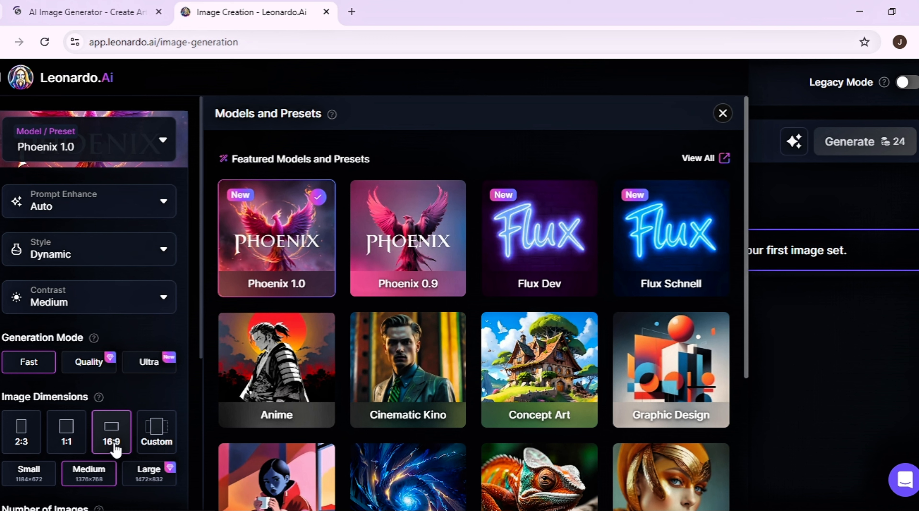
scroll(115, 449, "down", 5)
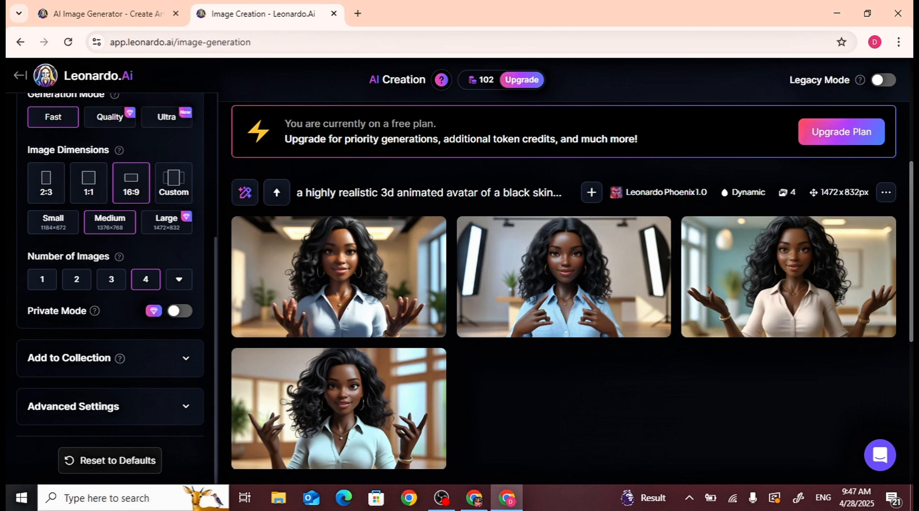
Insert "professional looking" after "beautiful casual" in the avatar prompt
left_click(789, 277)
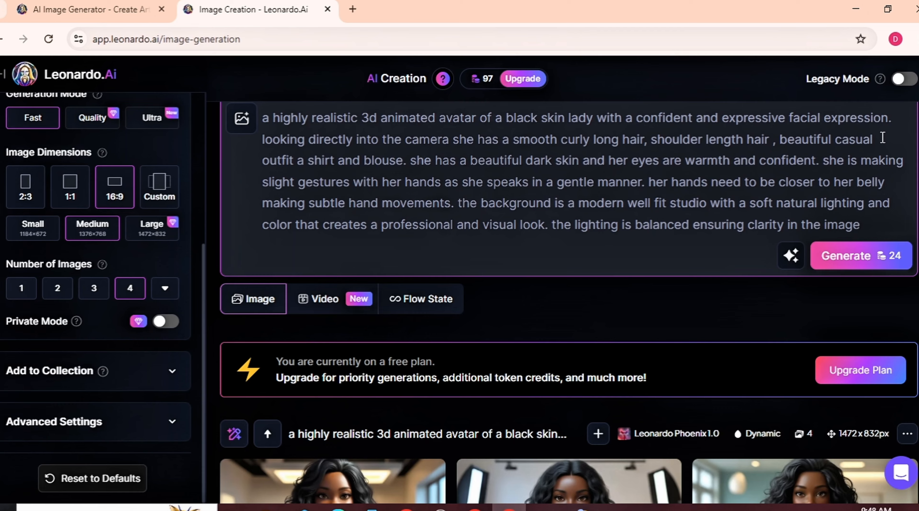
type("professional lo")
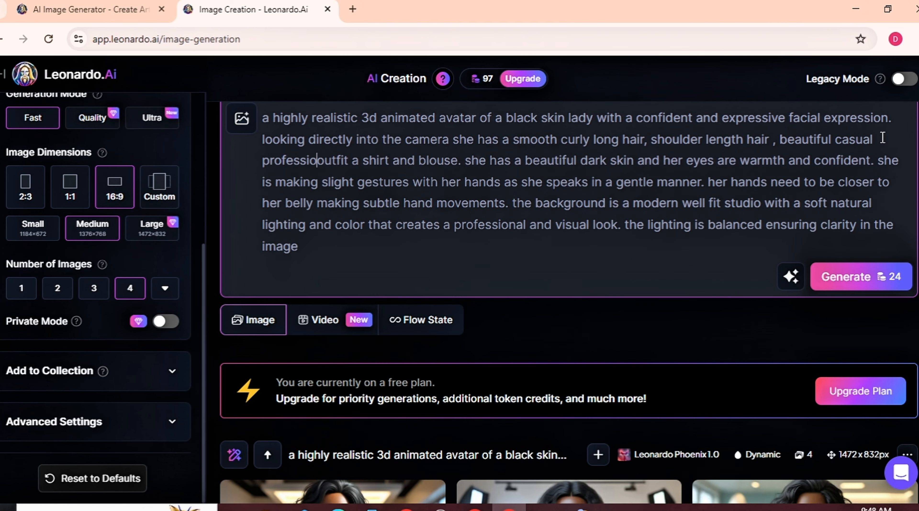
type("oking")
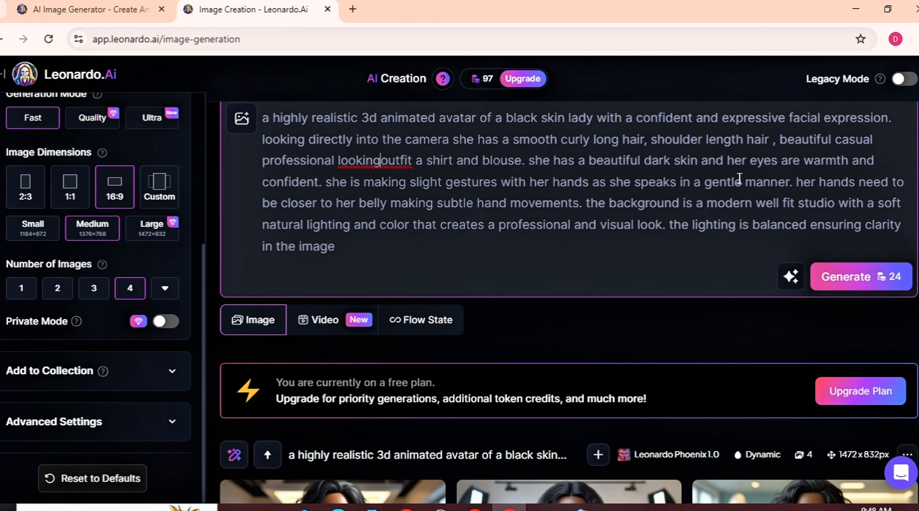
Add the sentence "her body needs to be properly covered with cloths." after "blouse." and generate the images
left_click(531, 161)
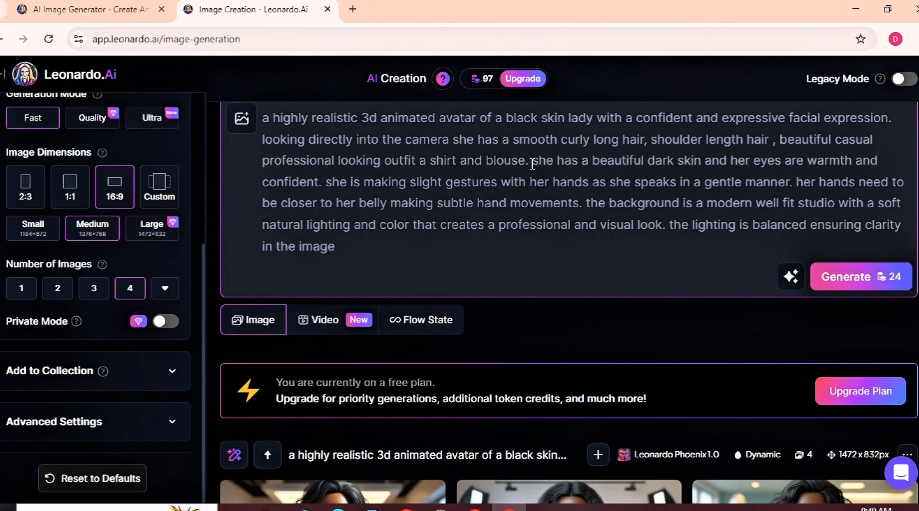
type("her ")
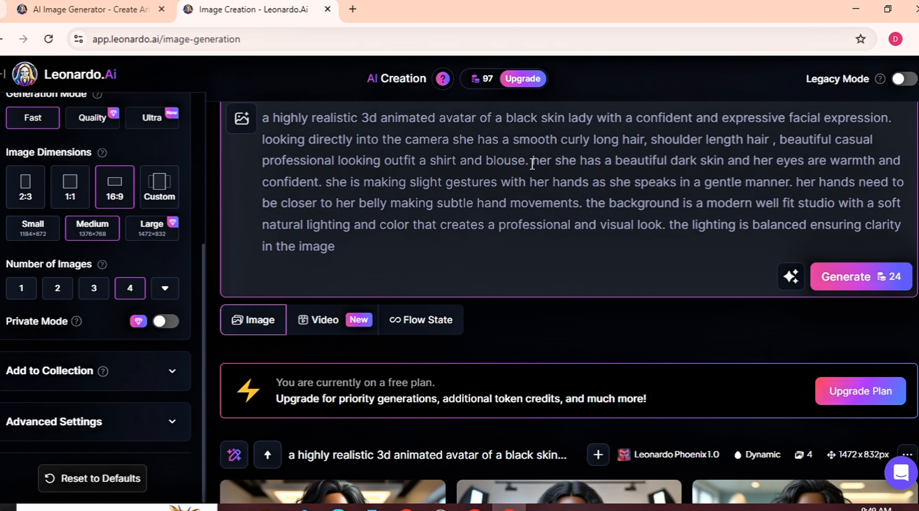
type("body ne")
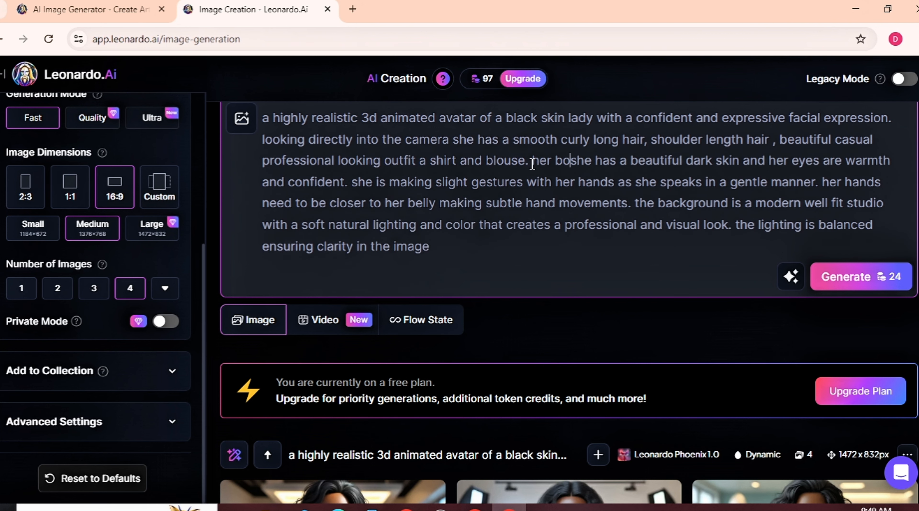
type("eds to be")
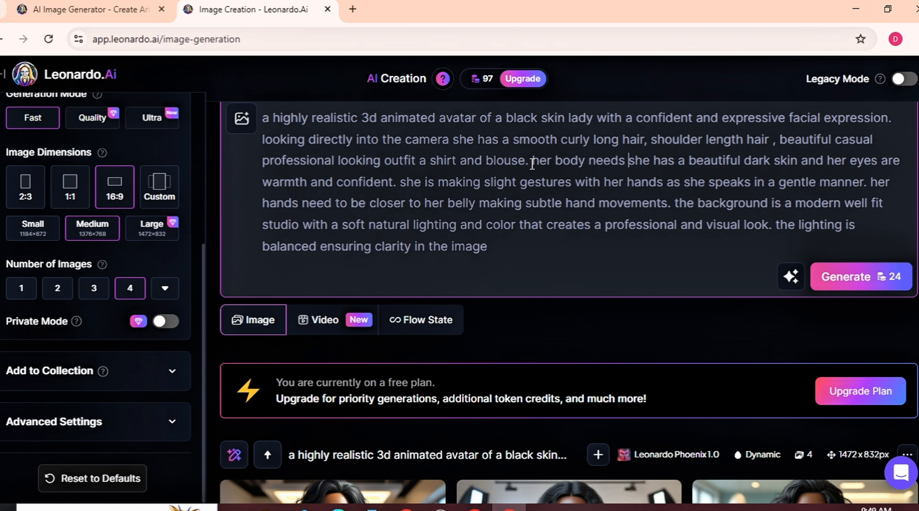
type(" prop")
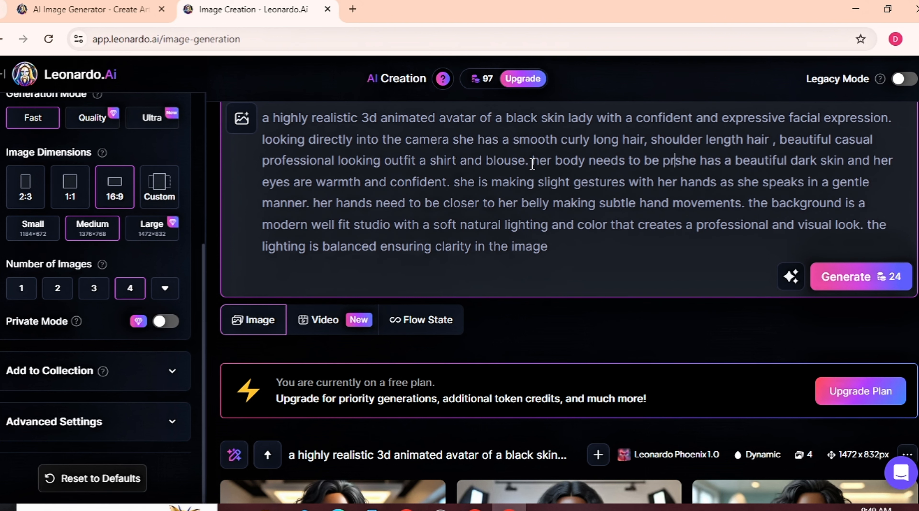
type("erly c")
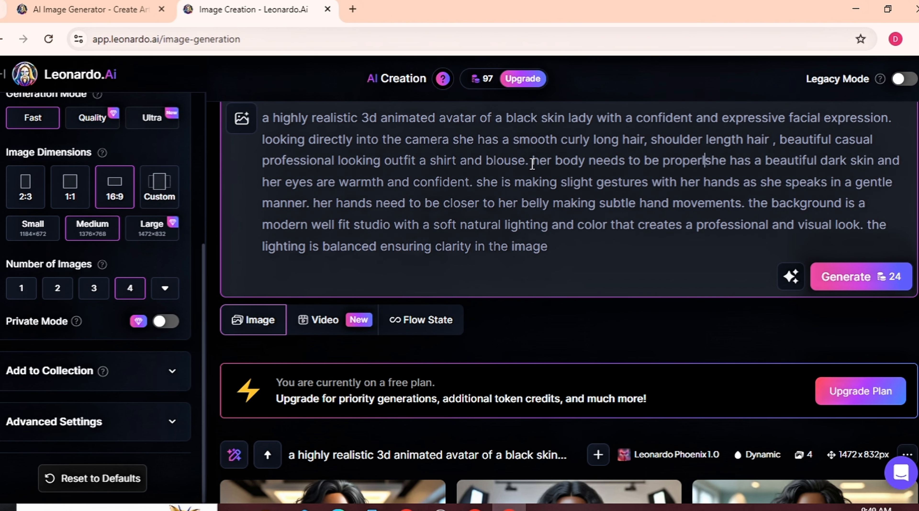
type("overed ")
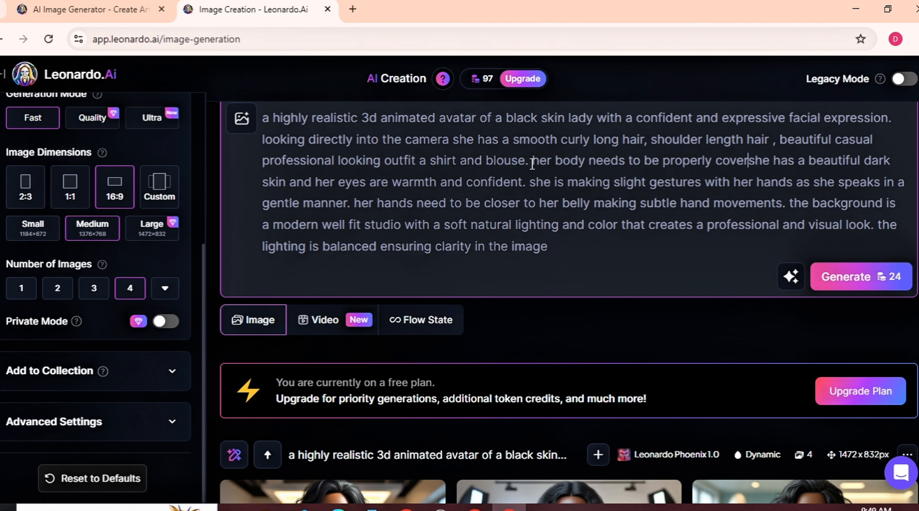
type("with ")
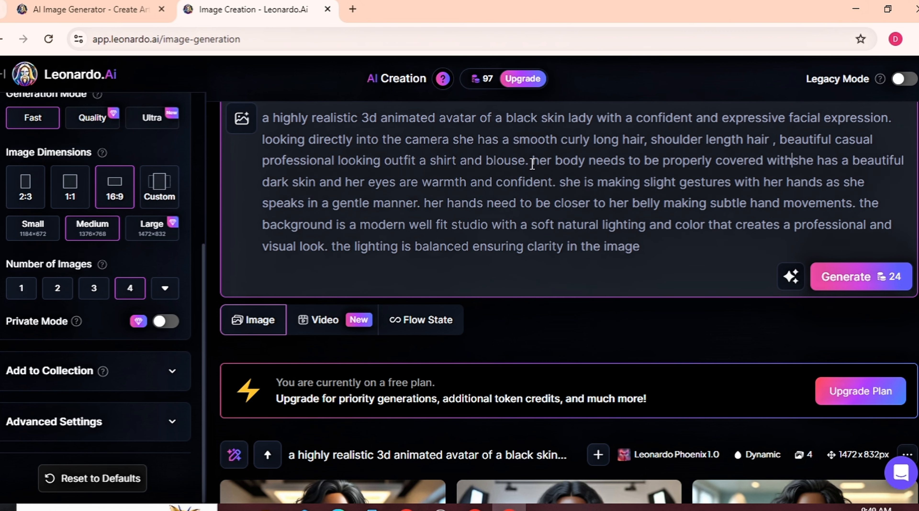
type("cloths")
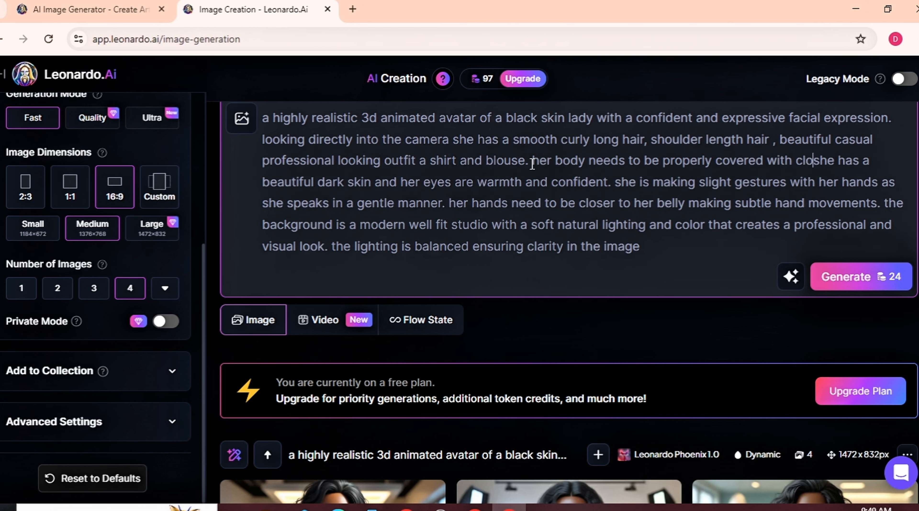
type(".")
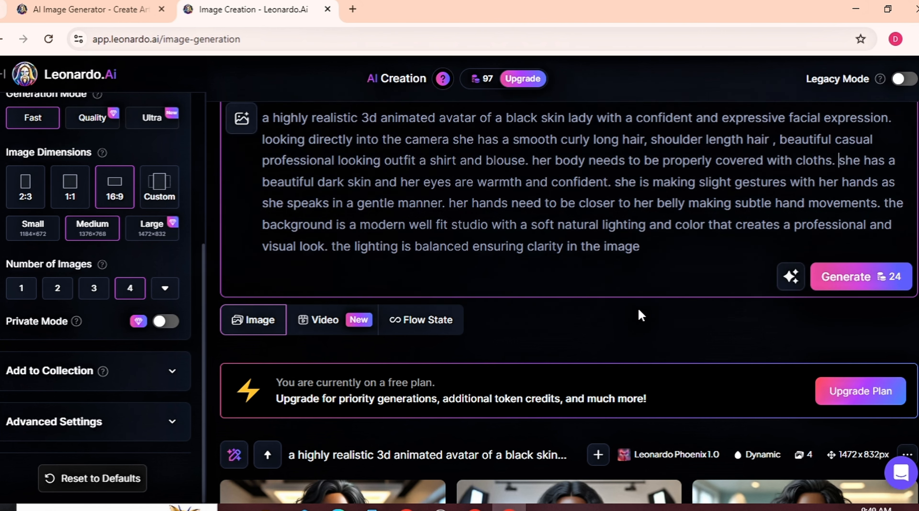
left_click(860, 276)
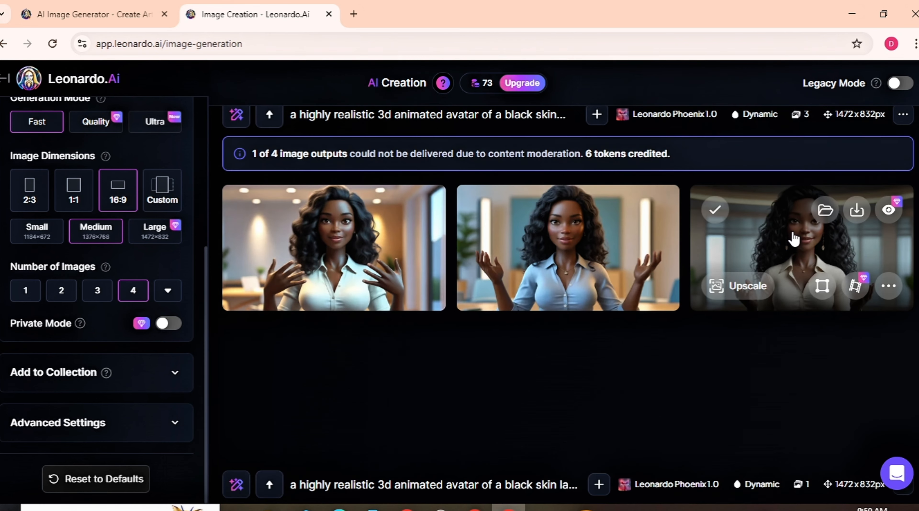
Open the third generated avatar image in the full image viewer
left_click(793, 239)
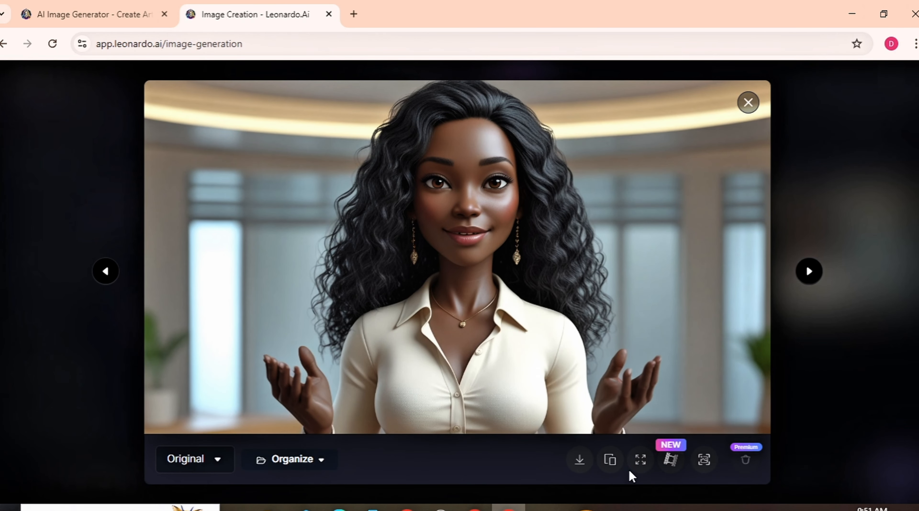
left_click(641, 462)
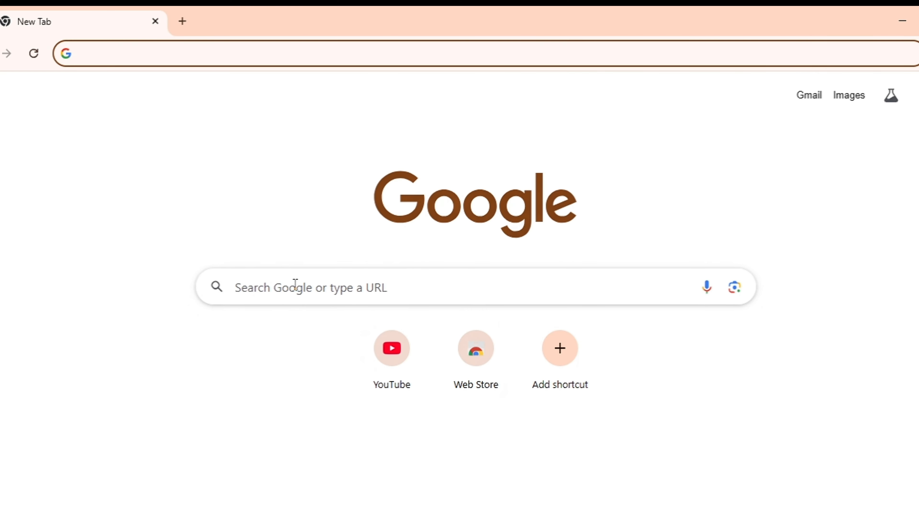
Search Google for "hailuo ai free" and go to the Hailuo AI video generator site
type("hai")
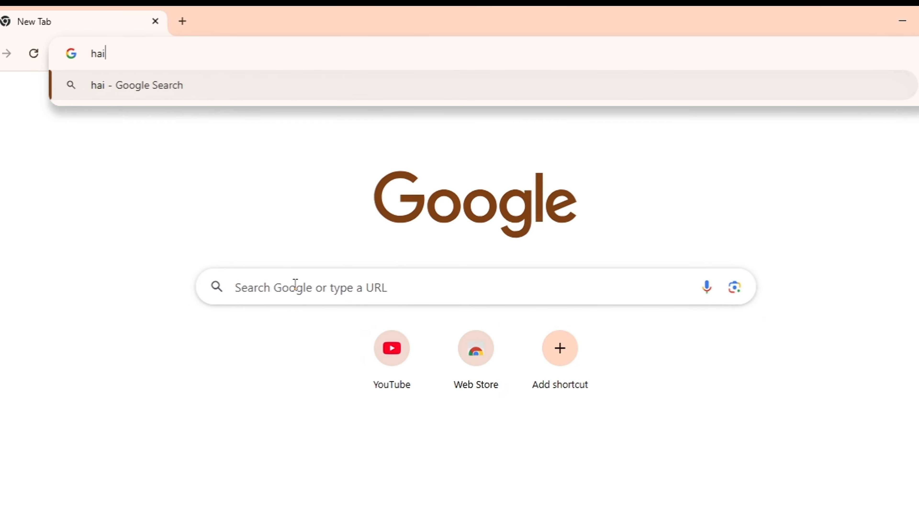
type("lu")
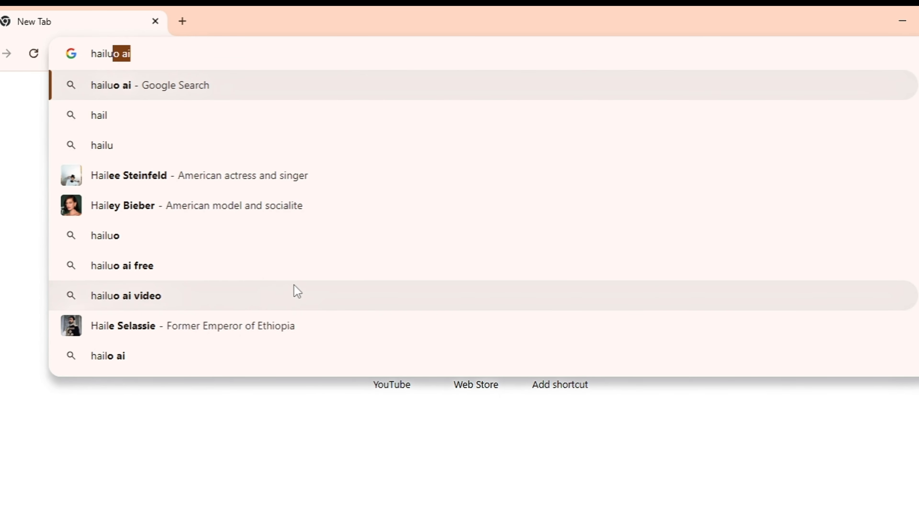
type("o ai")
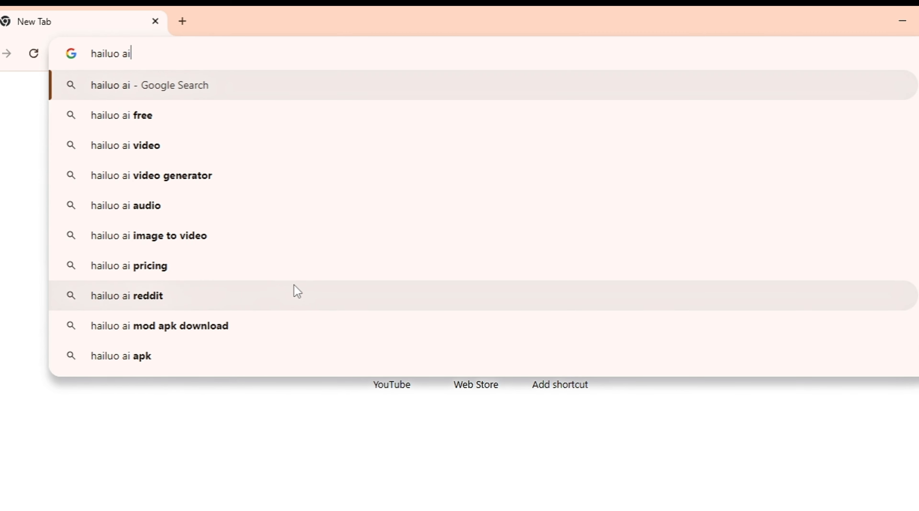
left_click(188, 125)
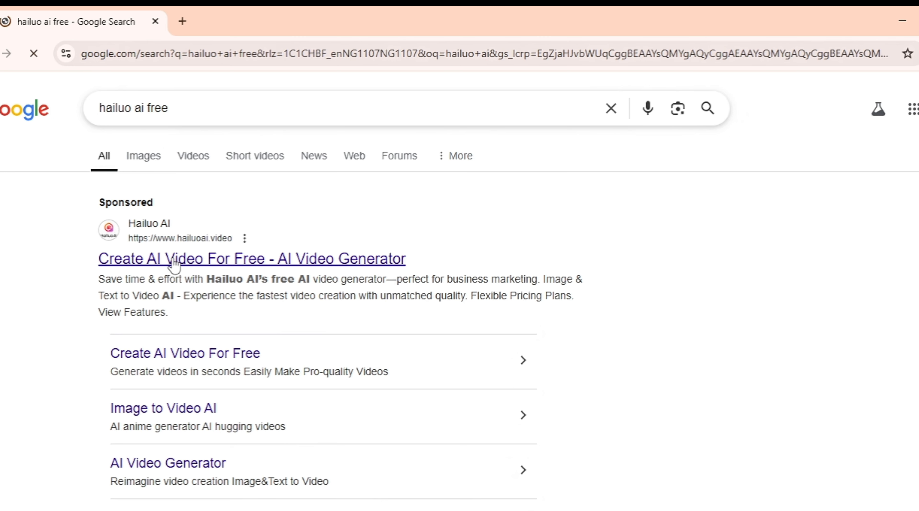
scroll(201, 280, "down", 3)
scroll(252, 121, "down", 1)
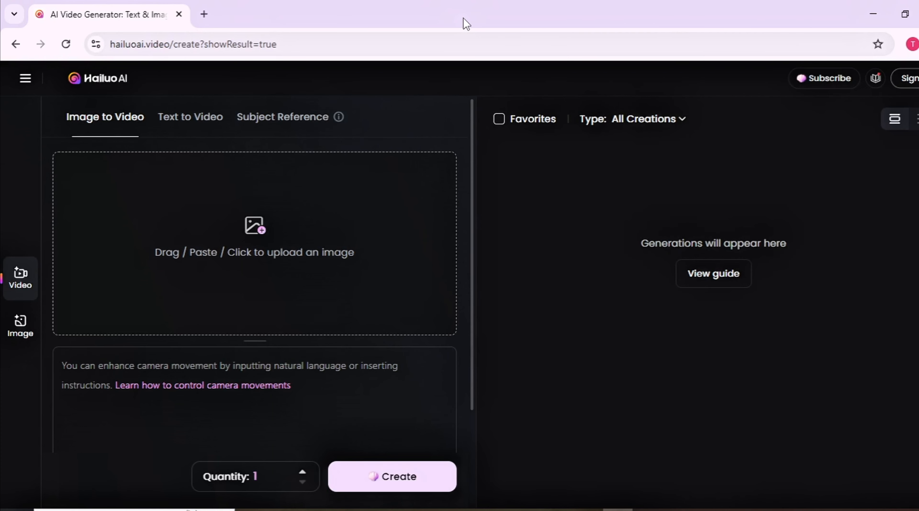
Upload the generated avatar image in Image to Video mode
left_click(251, 235)
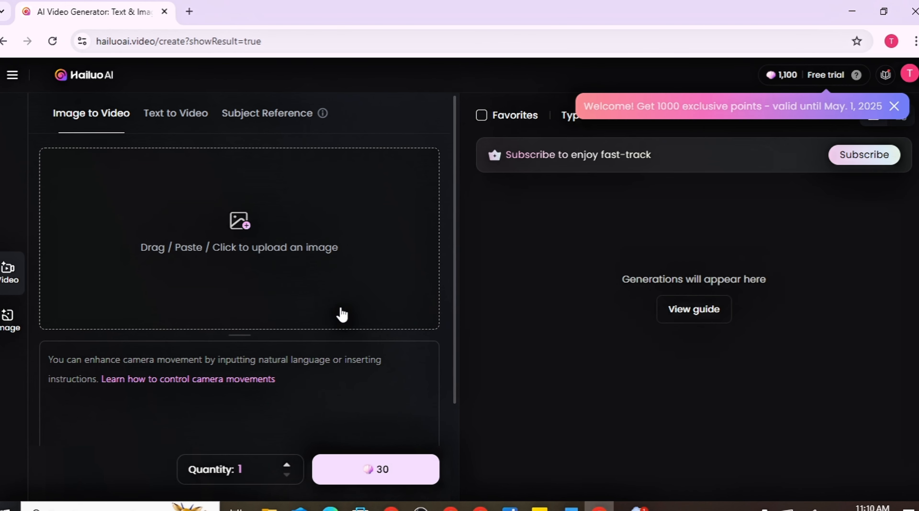
scroll(239, 272, "down", 3)
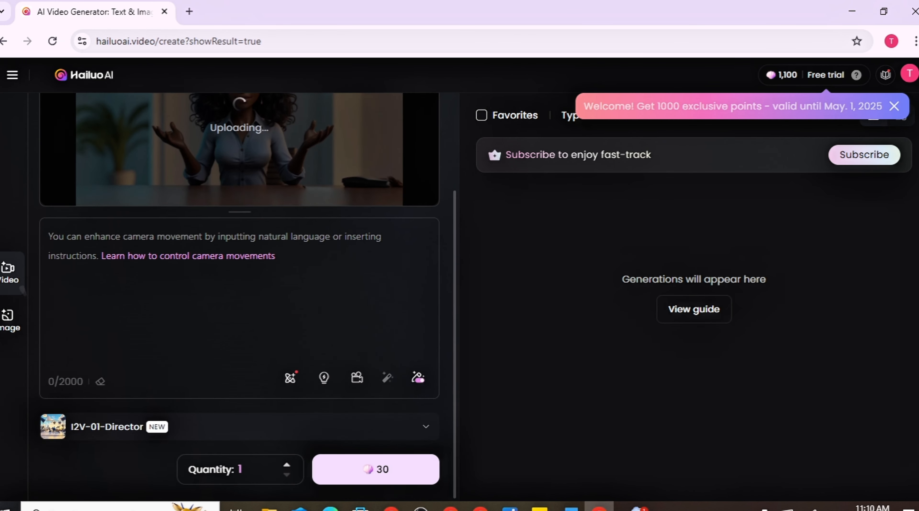
Try to paste a motion prompt into the video prompt box
left_click(198, 240)
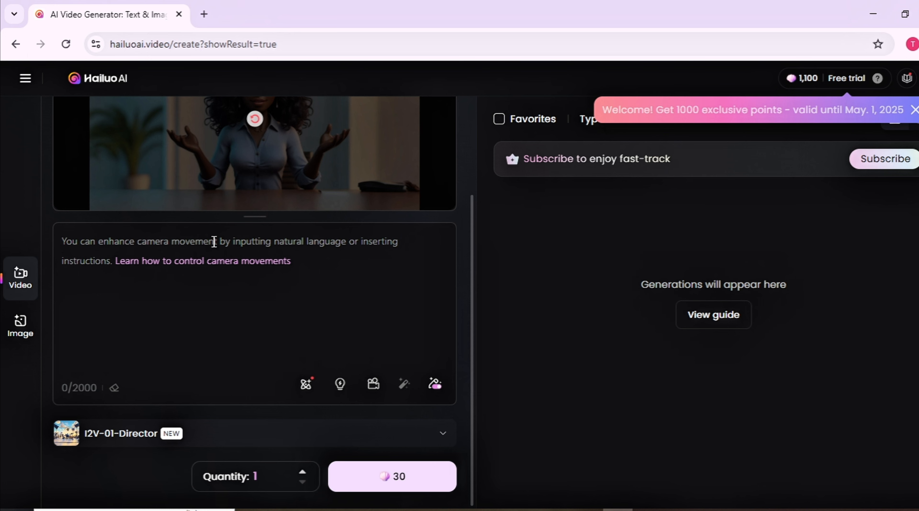
right_click(198, 240)
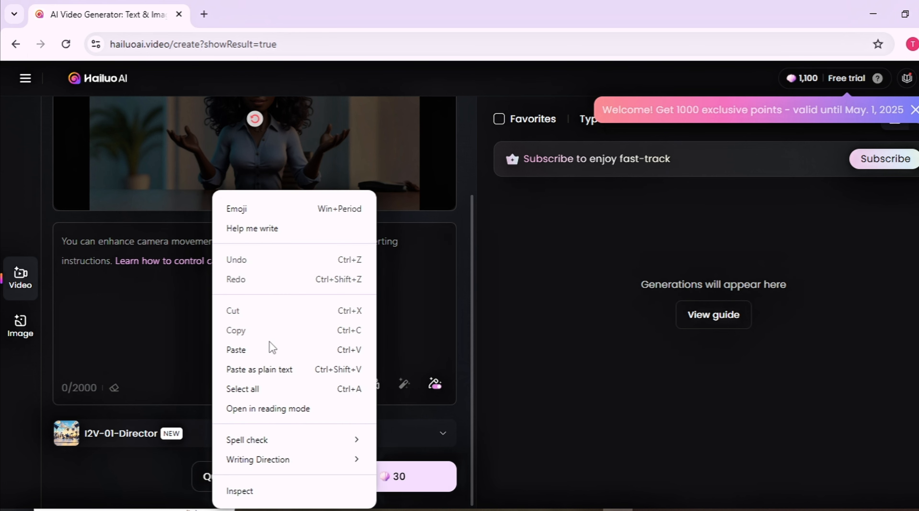
left_click(264, 352)
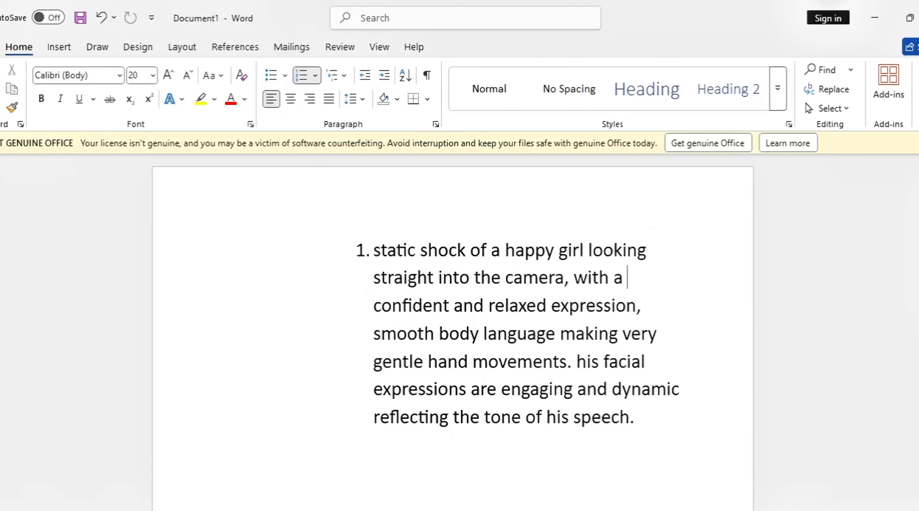
Copy the numbered motion prompt from the Word document and paste it into the video prompt box
key("alt+s")
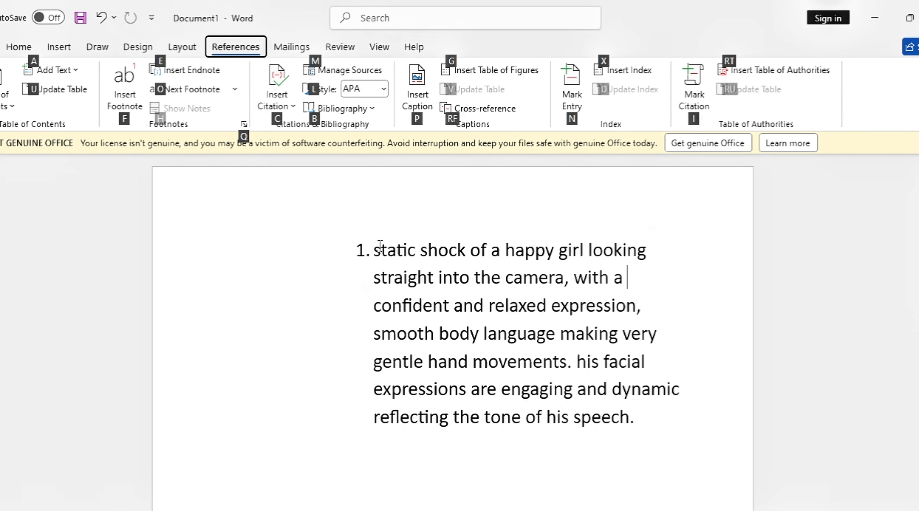
left_click_drag(380, 247, 685, 430)
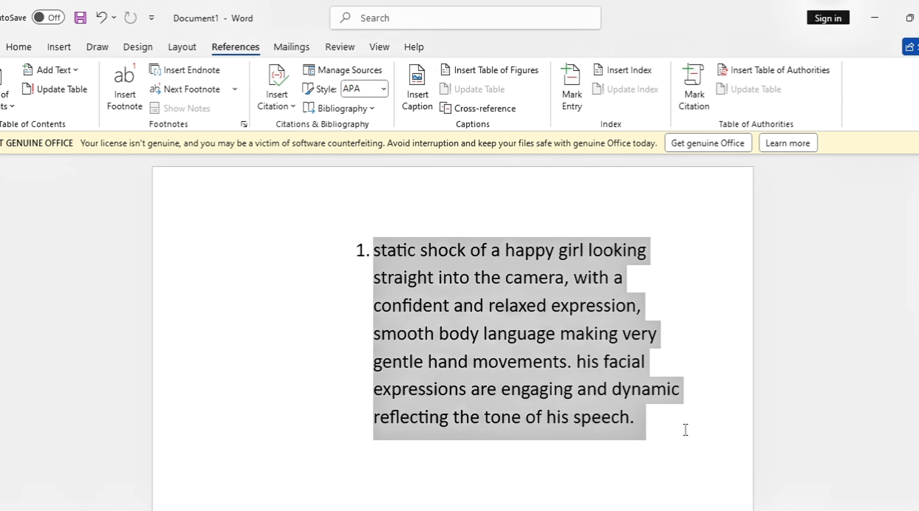
left_click(527, 325)
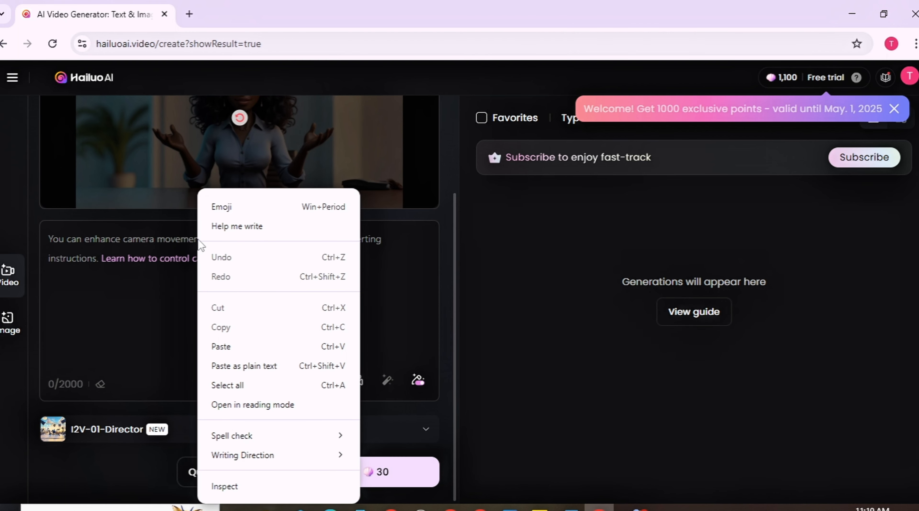
left_click(250, 347)
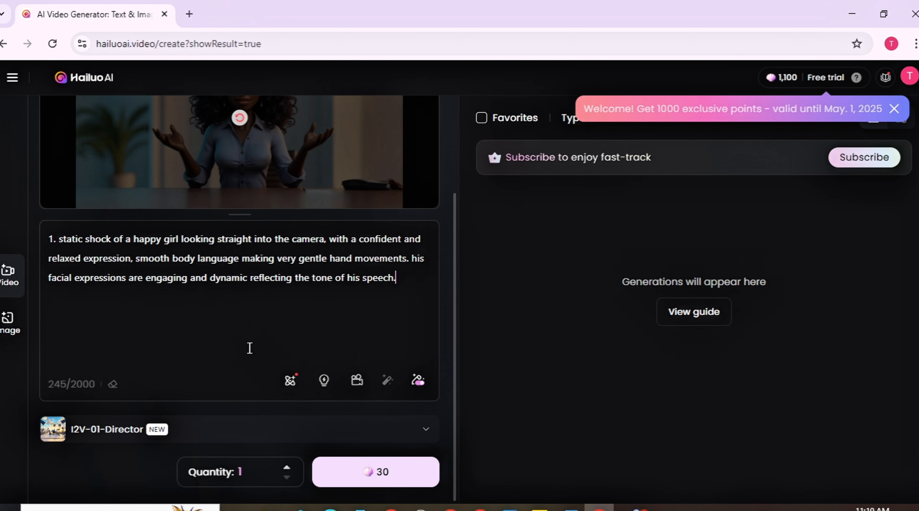